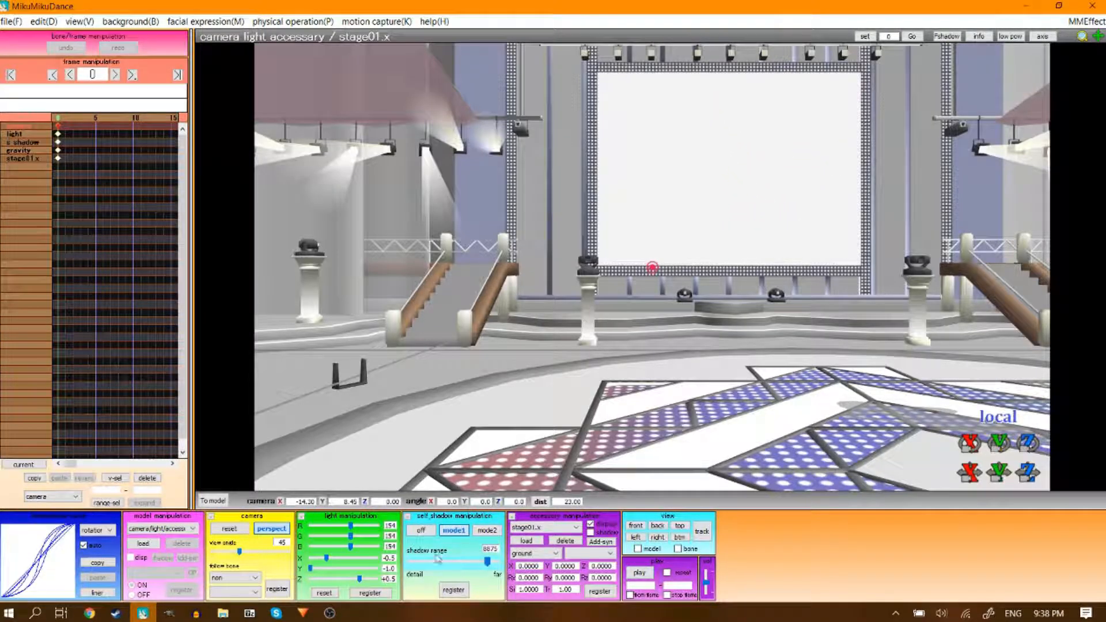
mouse_move(1005, 472)
left_mouse_down()
mouse_move(974, 486)
mouse_move(1002, 468)
left_mouse_up()
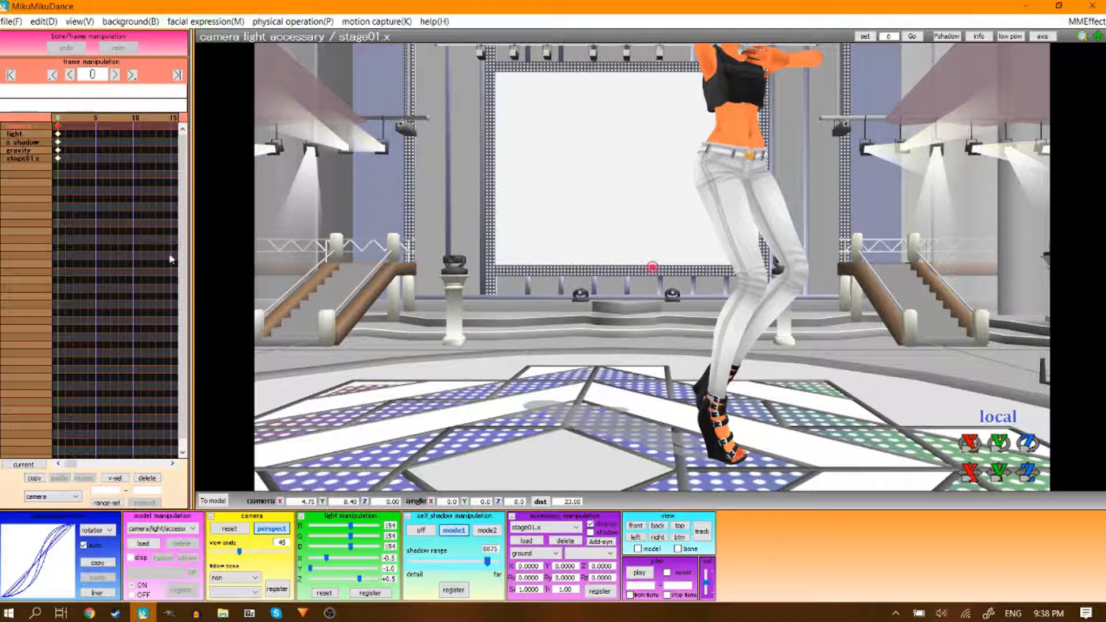
left_click(44, 21)
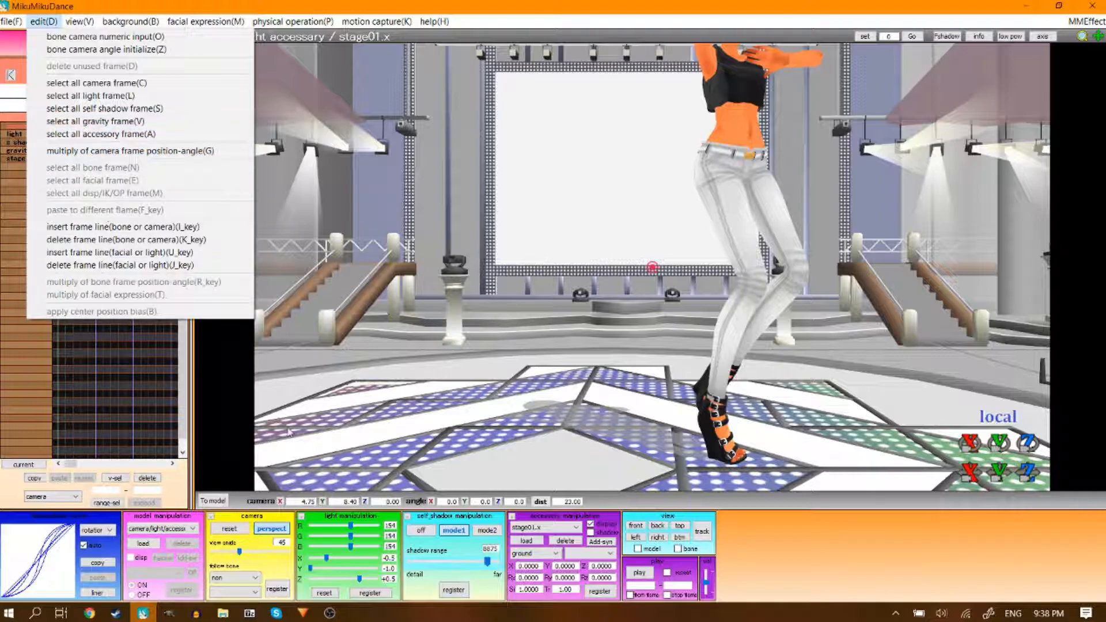
left_click(229, 436)
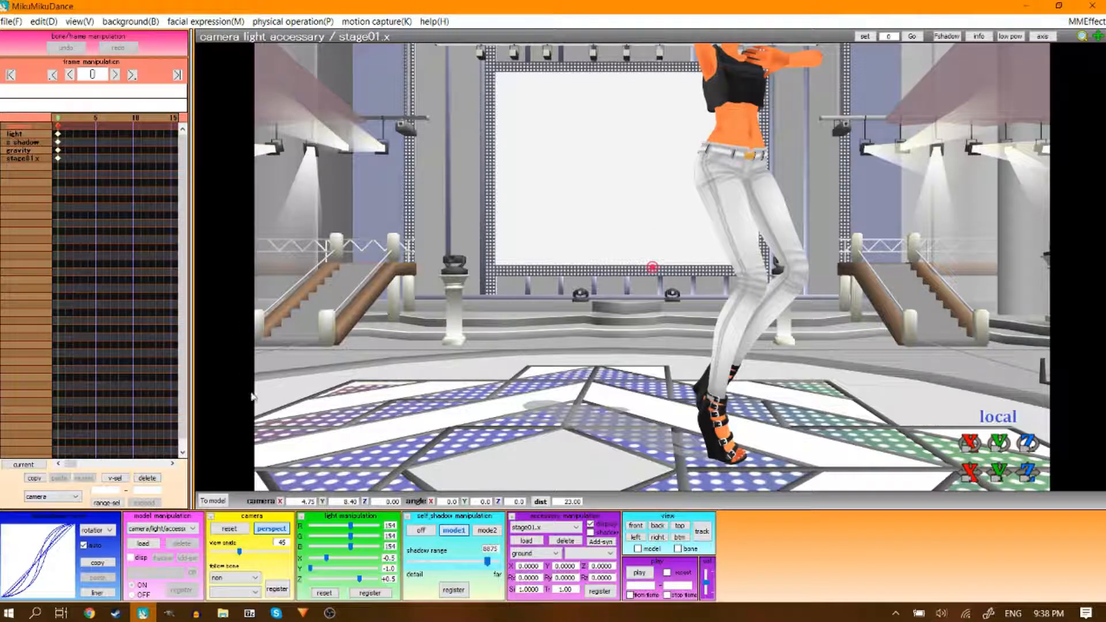
Make TDA Base the active model and select all its bone, facial and disp/IK/OP frames
left_click(162, 528)
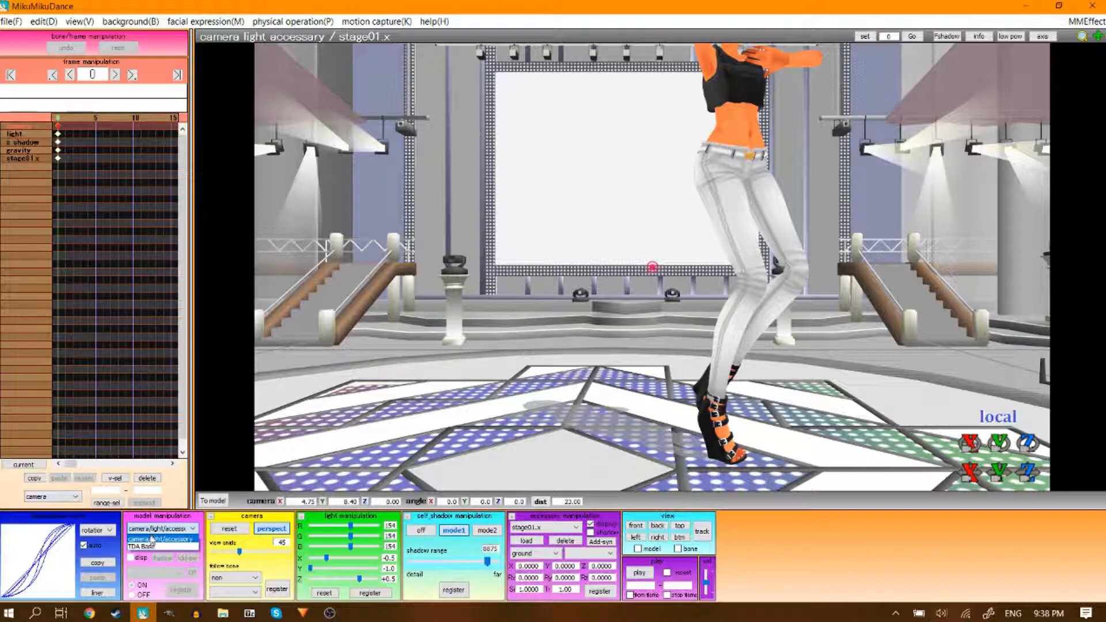
left_click(150, 547)
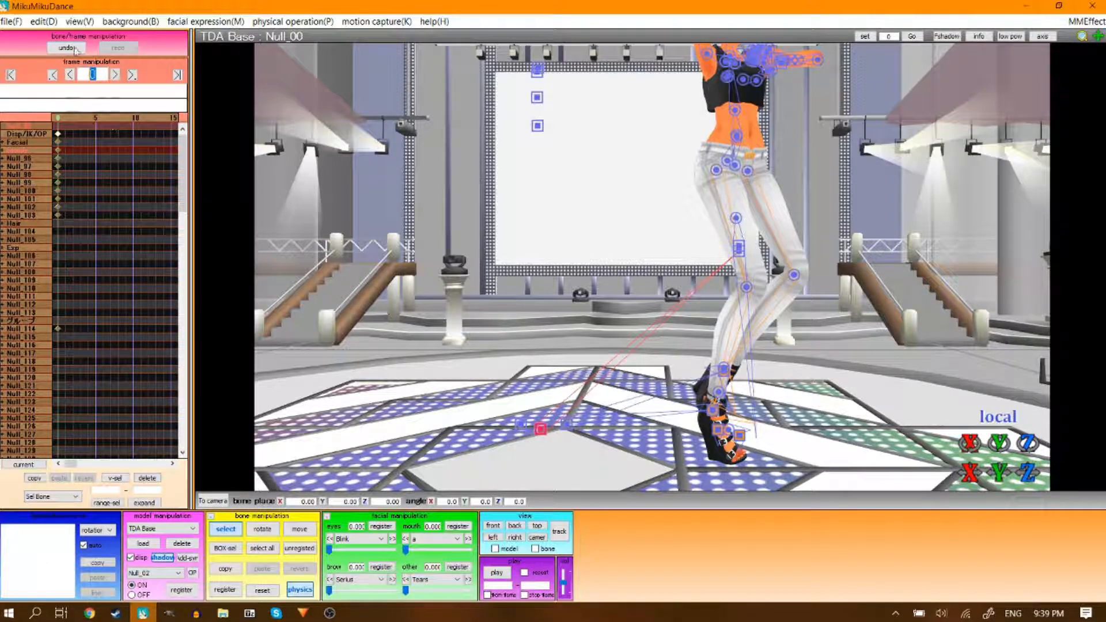
left_click(44, 21)
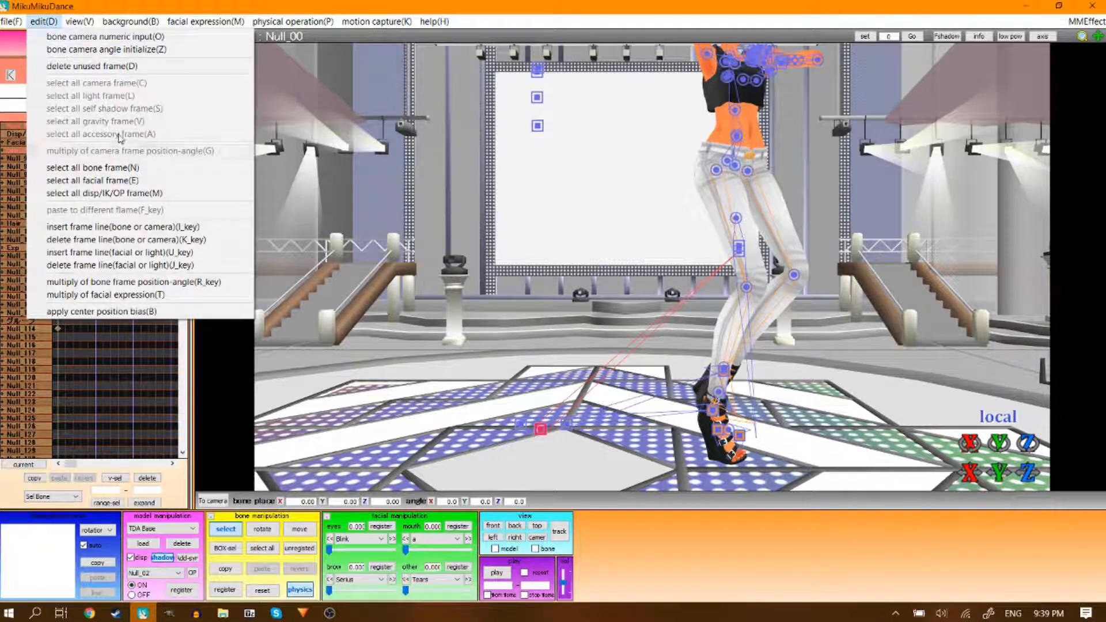
left_click(89, 167)
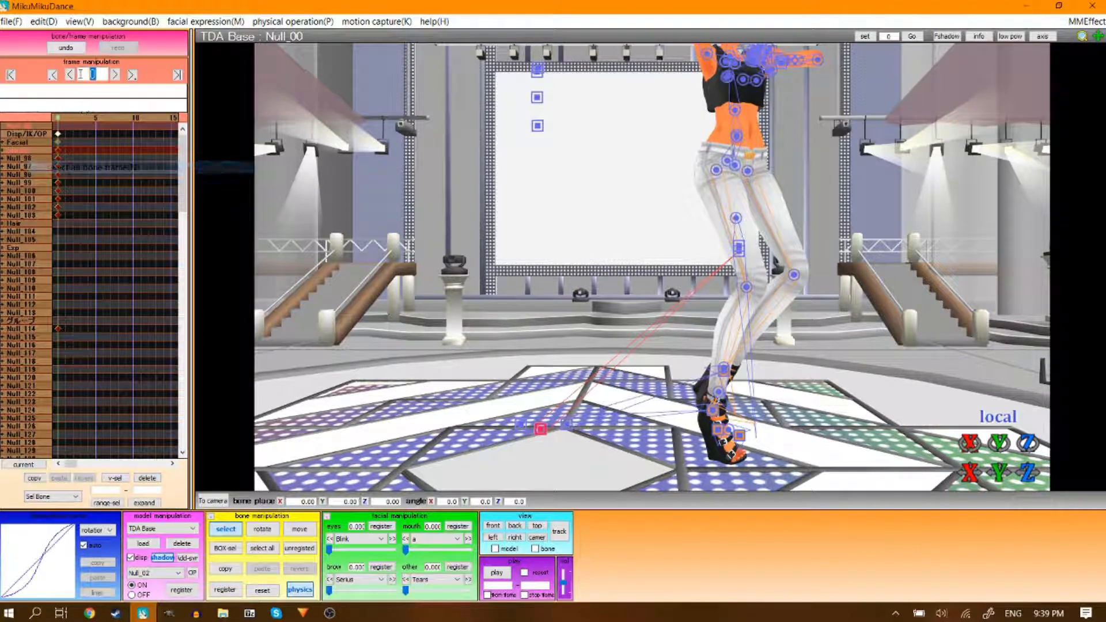
left_click(44, 21)
left_click(119, 181)
left_click(44, 21)
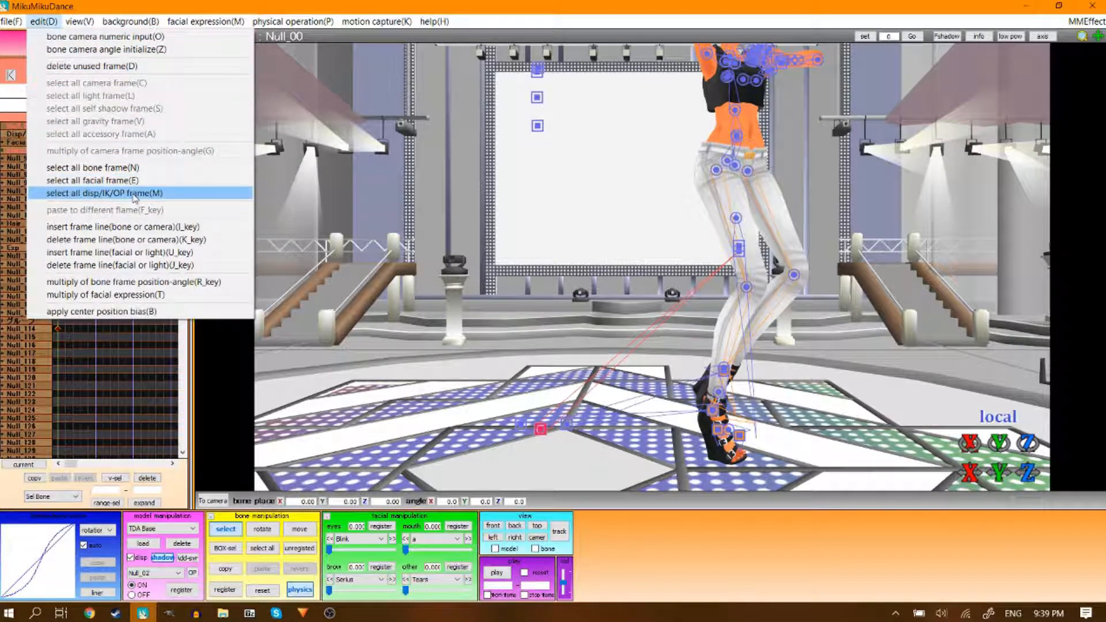
left_click(135, 196)
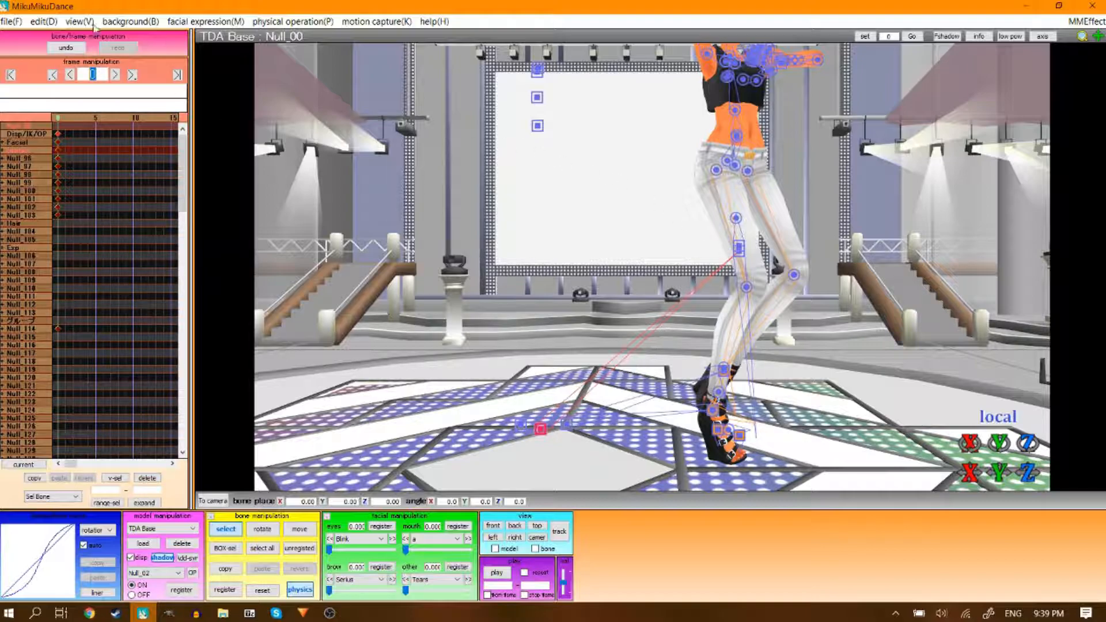
Apply a center position bias of Y -1.5 to the selected frames and turn off bone selection mode
left_click(41, 23)
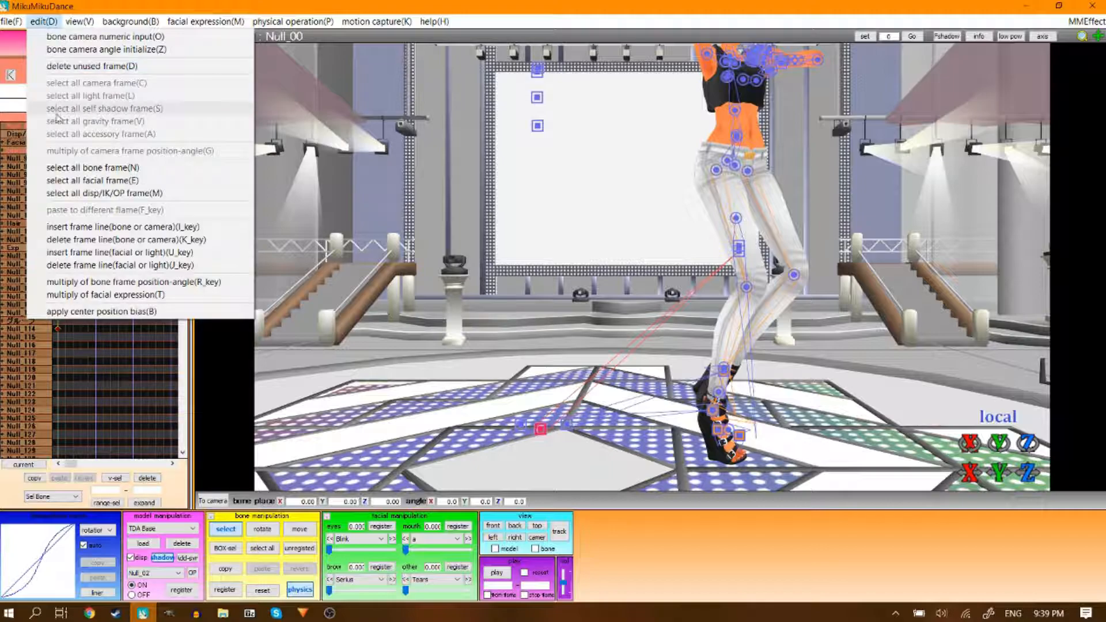
left_click(136, 311)
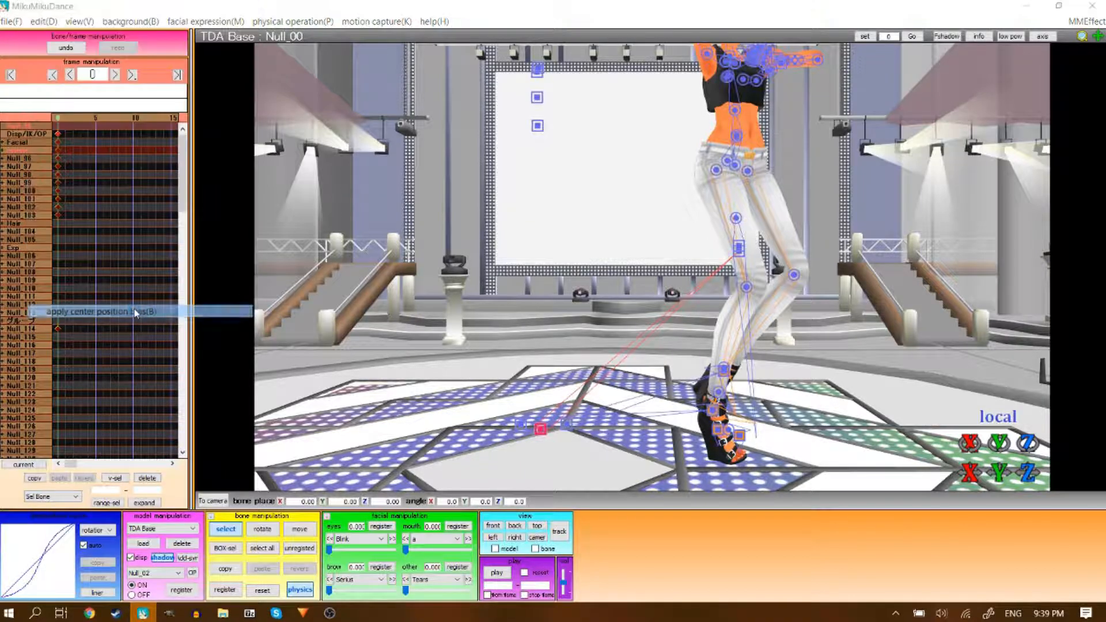
left_click(561, 295)
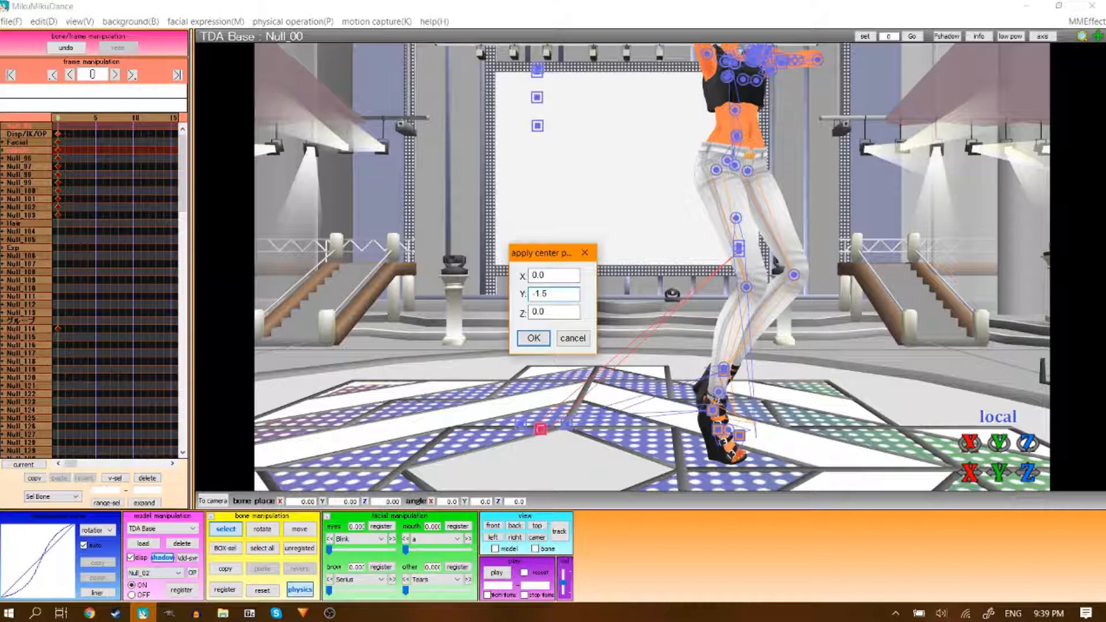
left_click(533, 338)
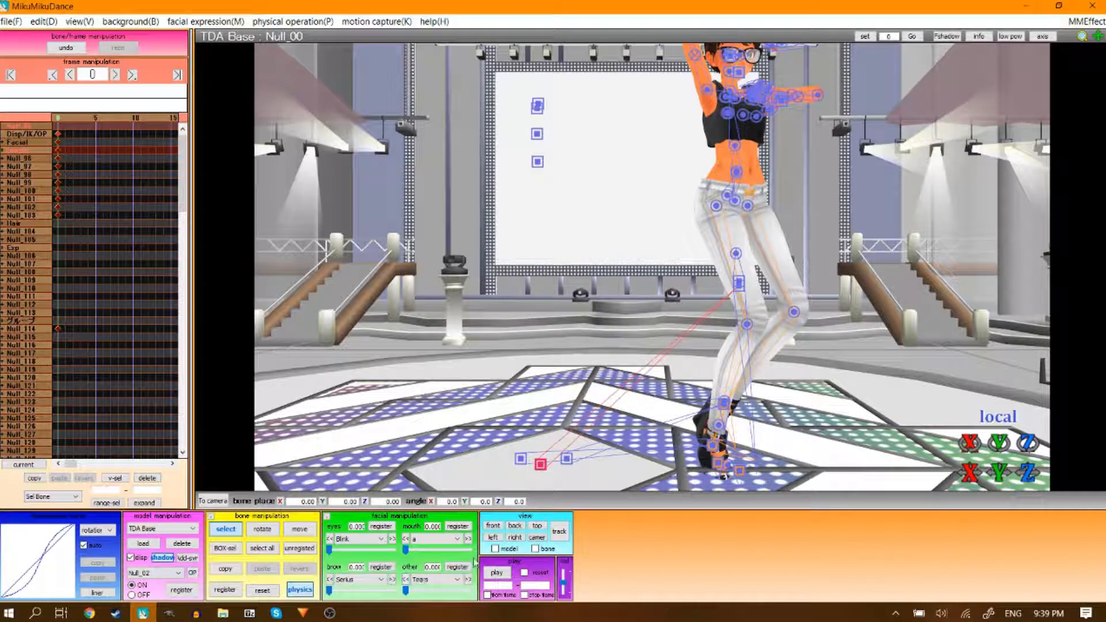
left_click(229, 534)
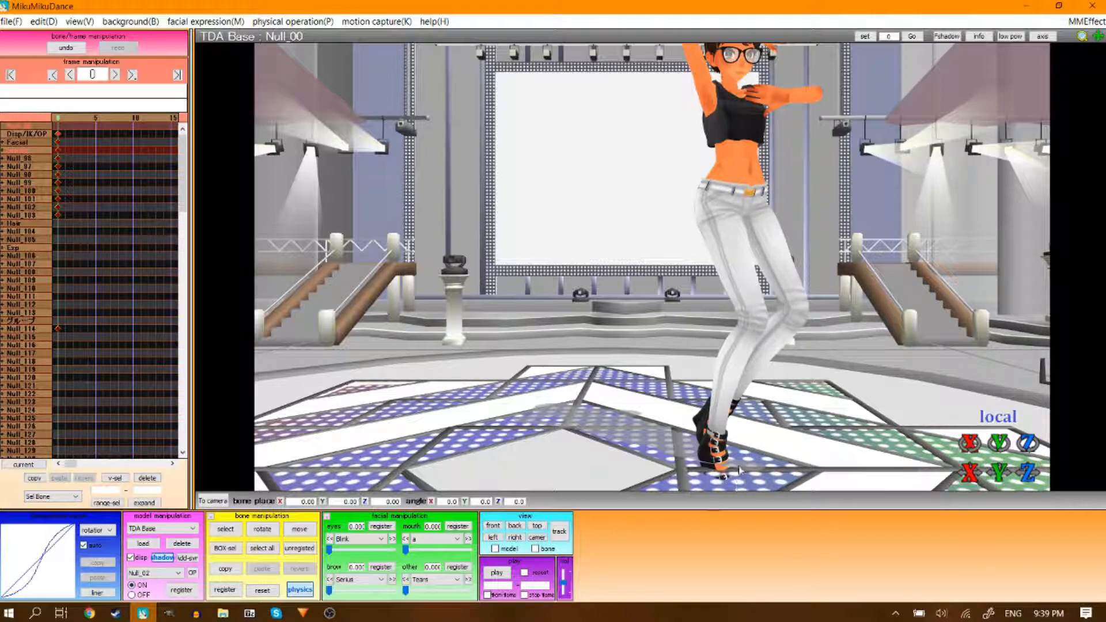
Examine up close how the lowered model's shoes meet the stage floor
left_click(43, 21)
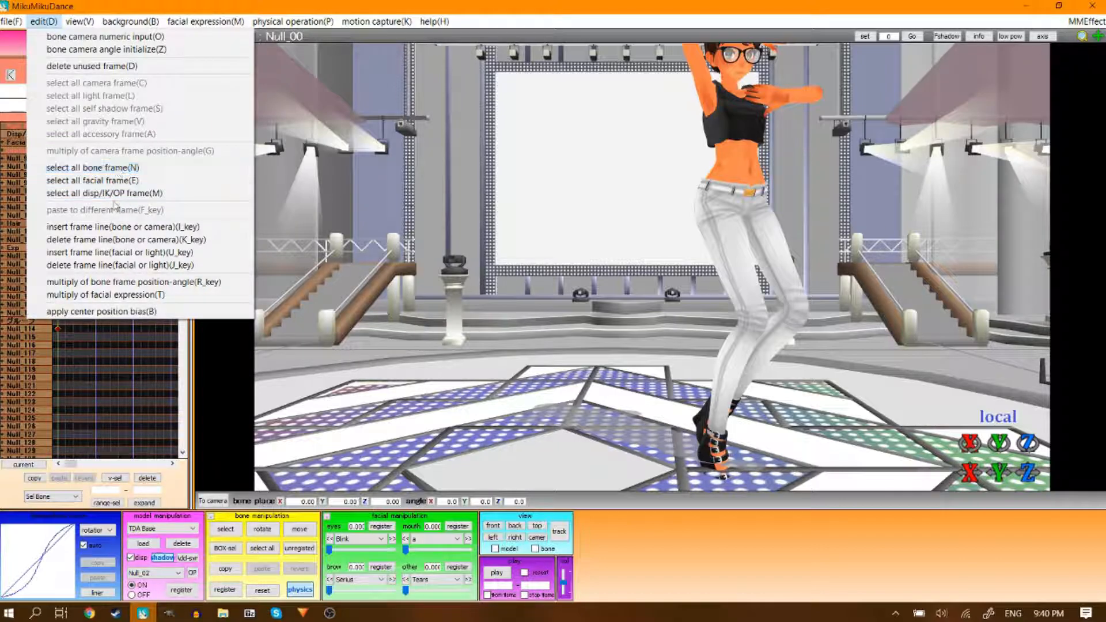
left_click(178, 192)
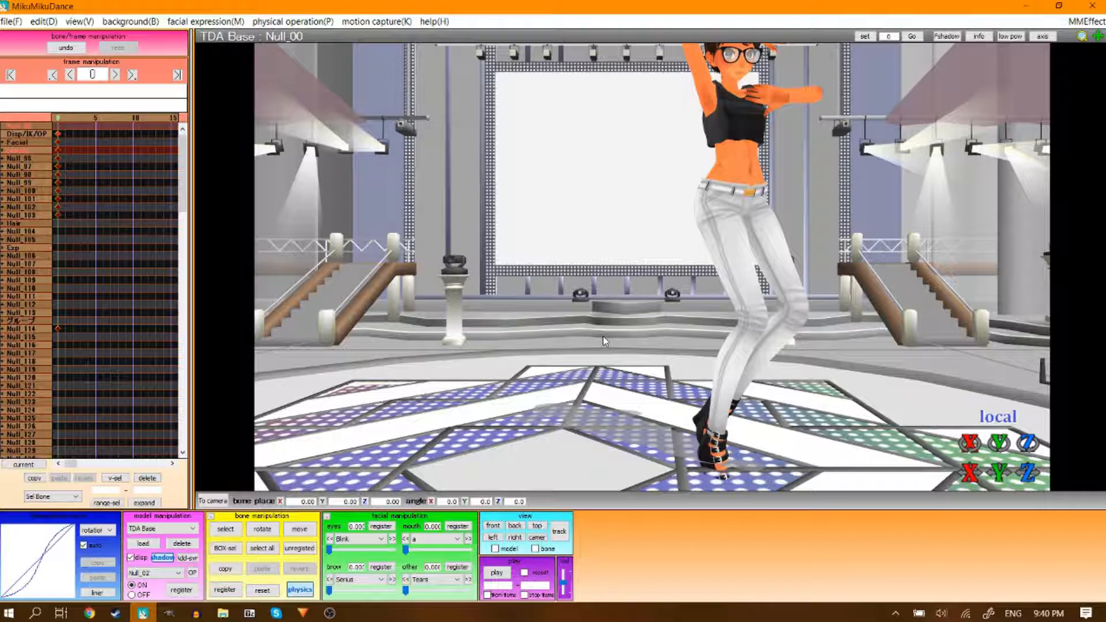
scroll(928, 124, "up", 7)
scroll(1026, 109, "down", 3)
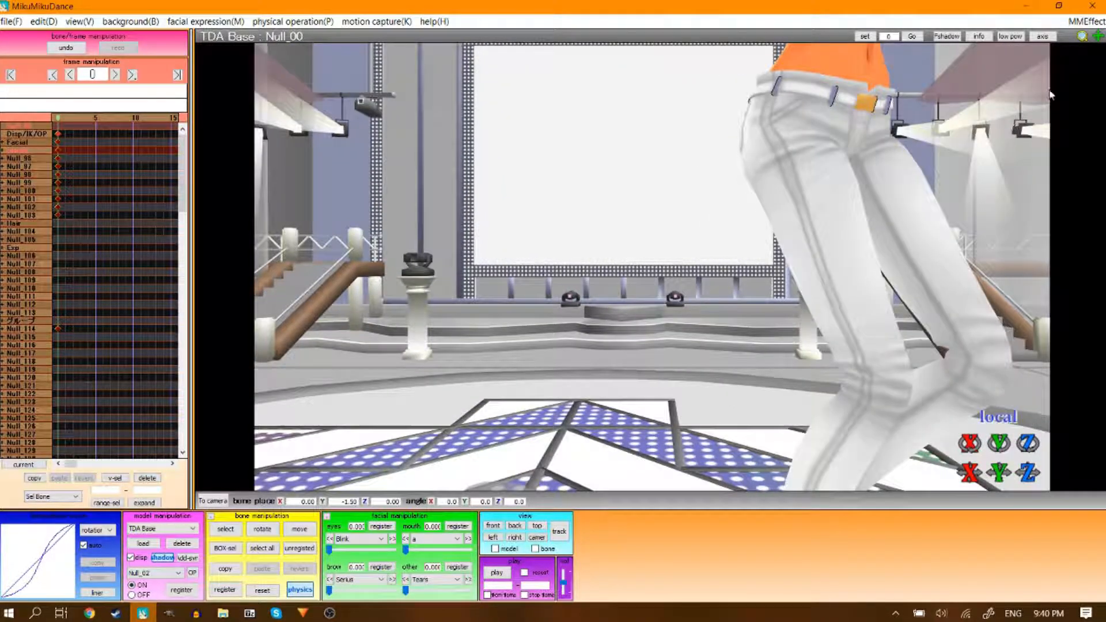
left_click_drag(1098, 35, 1095, 40)
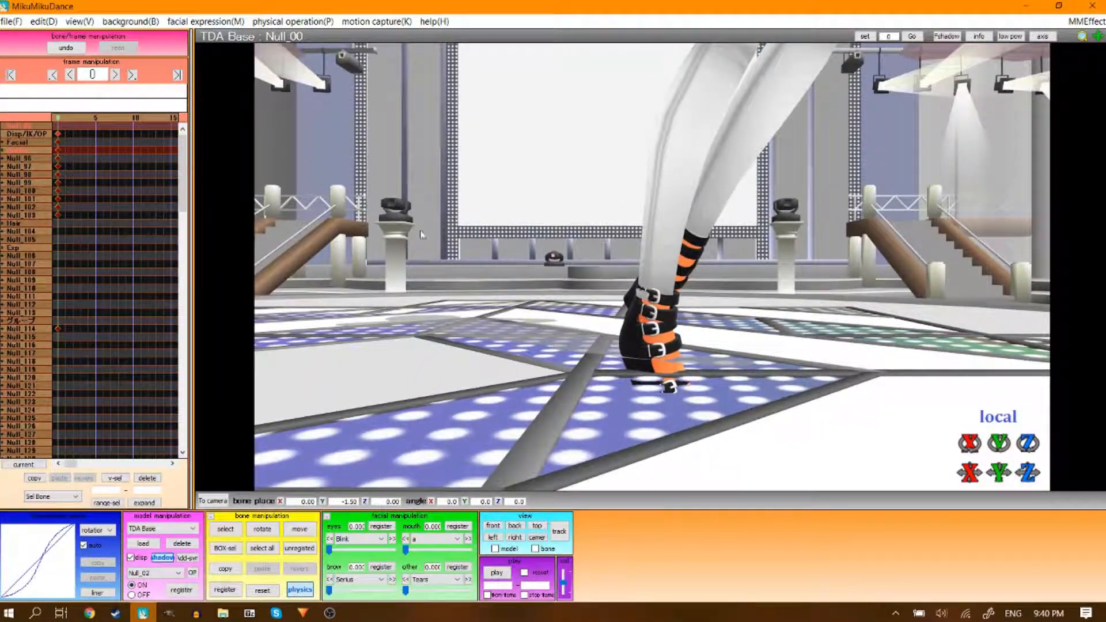
scroll(426, 329, "down", 4)
right_click_drag(486, 245, 491, 265)
left_click(43, 21)
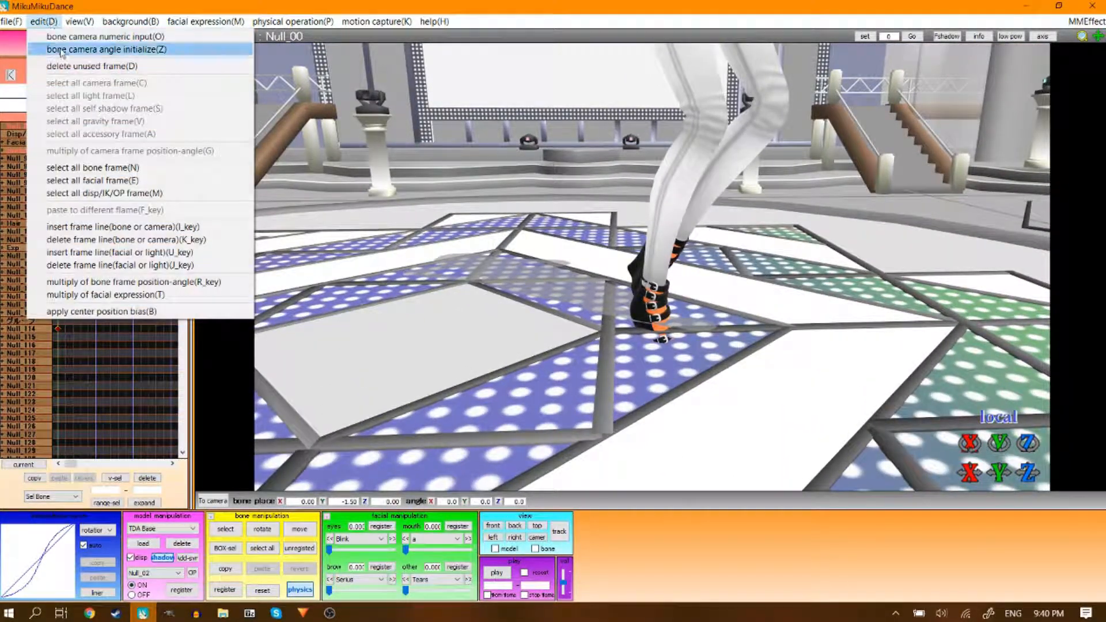
mouse_move(80, 21)
left_click(115, 129)
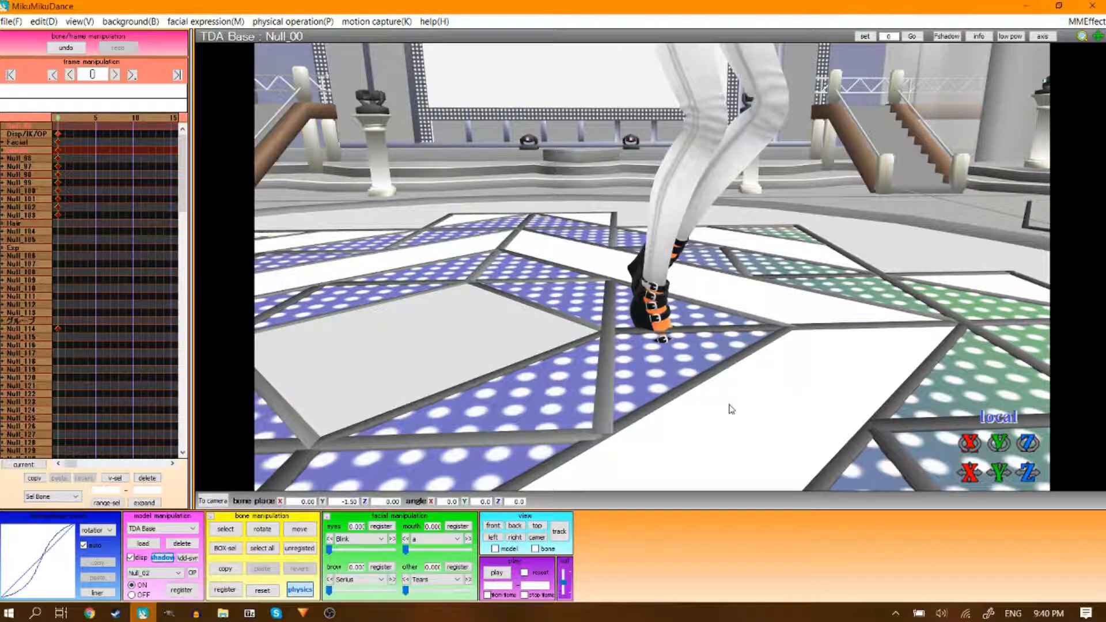
left_click(1042, 36)
left_click(1043, 36)
Switch to camera/light/accessory mode, set the stage01.x accessory's Y position to -1.5 and register it
left_click(147, 529)
left_click(151, 539)
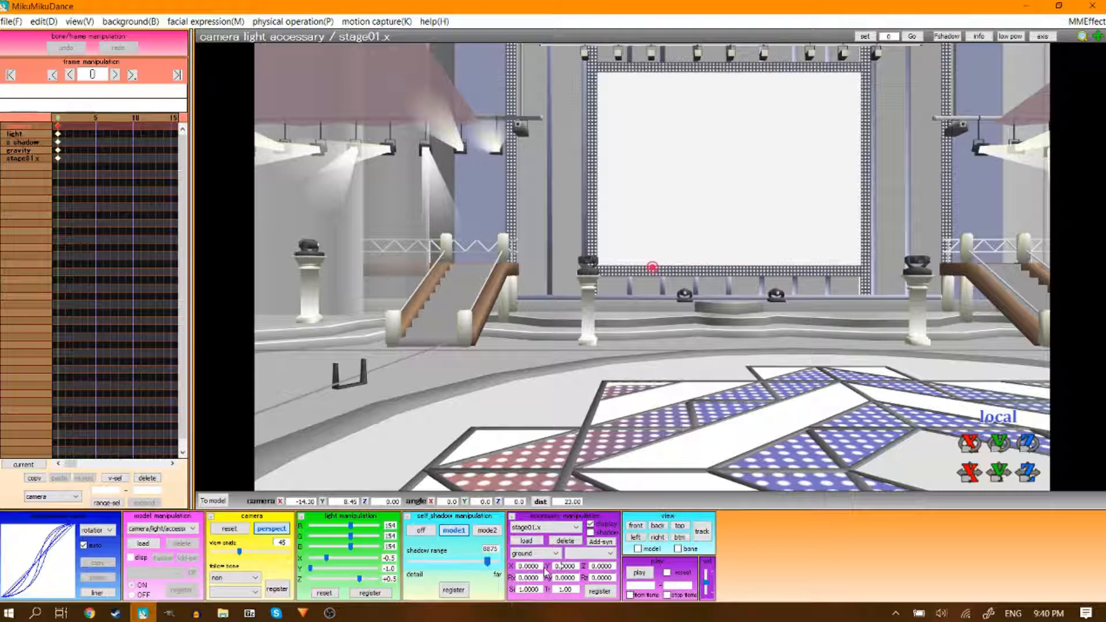
double_click(566, 566)
type("-")
right_click(570, 573)
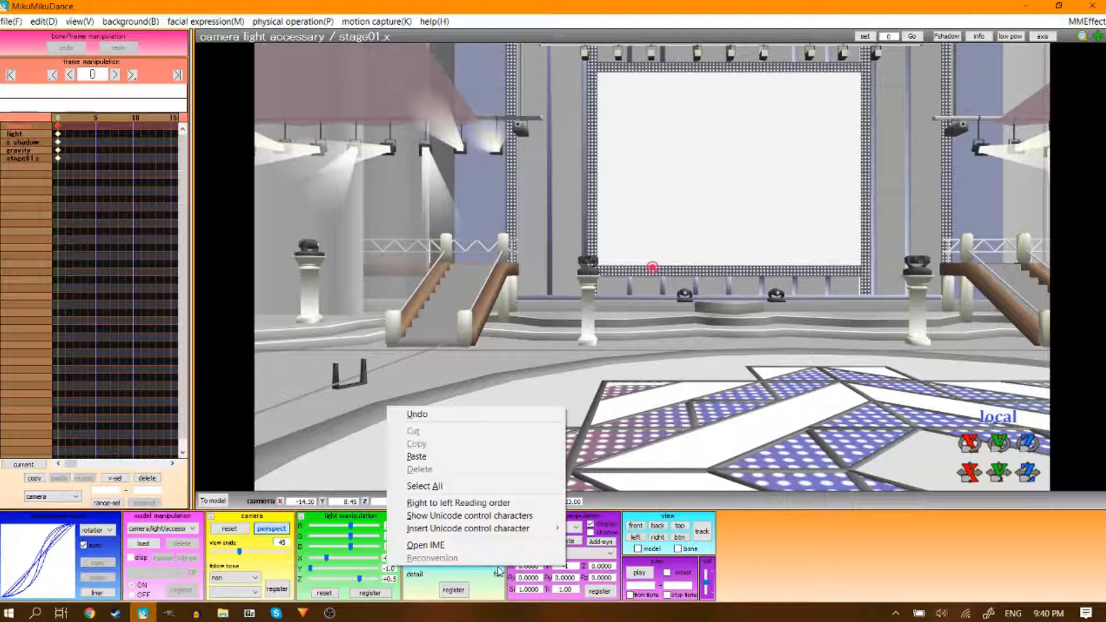
left_click(572, 568)
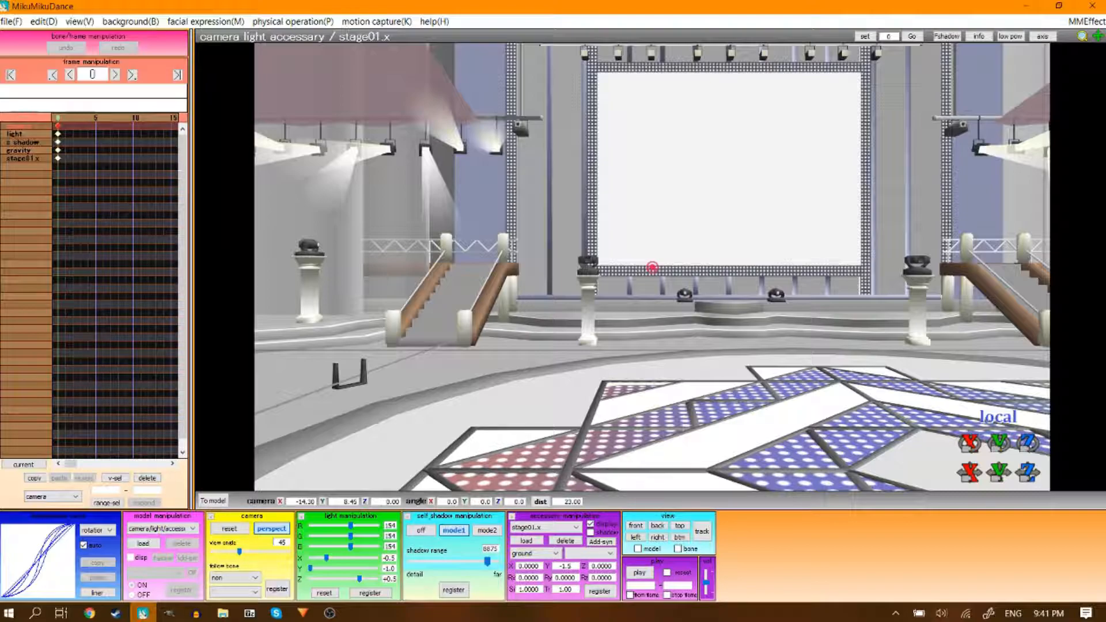
left_click(601, 592)
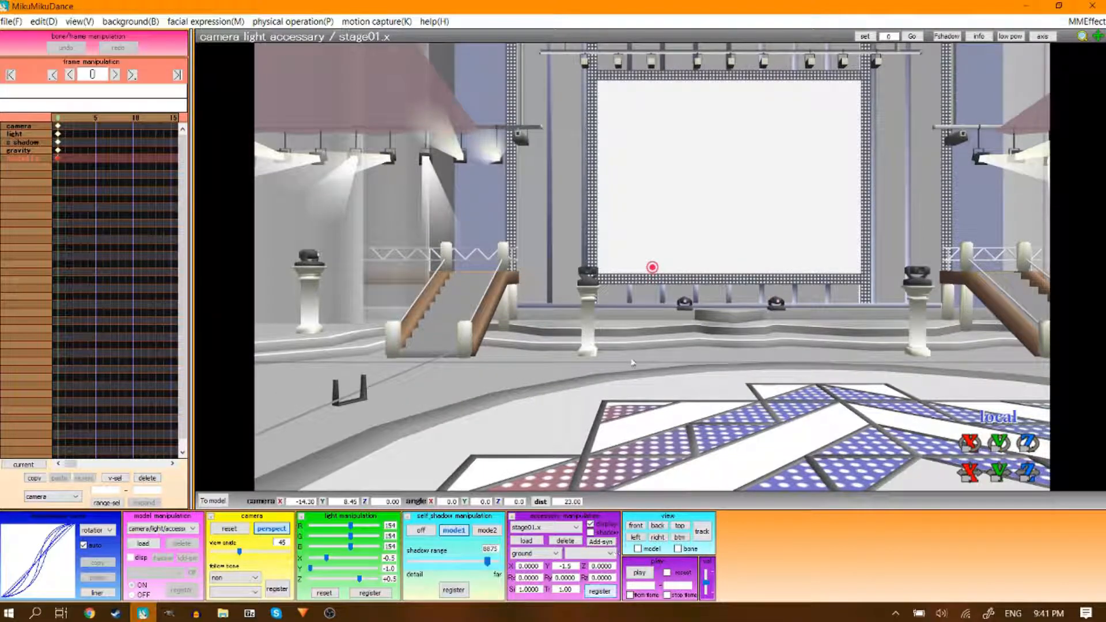
Pan the camera to the model and inspect how its feet and body line up with the lowered stage
left_click(44, 22)
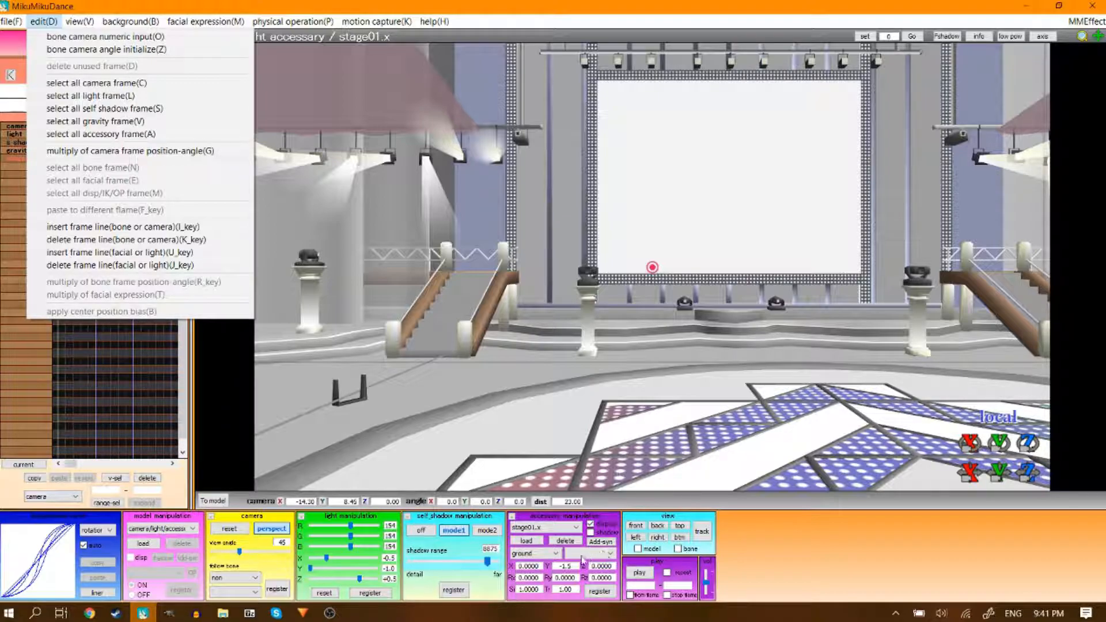
left_click(583, 383)
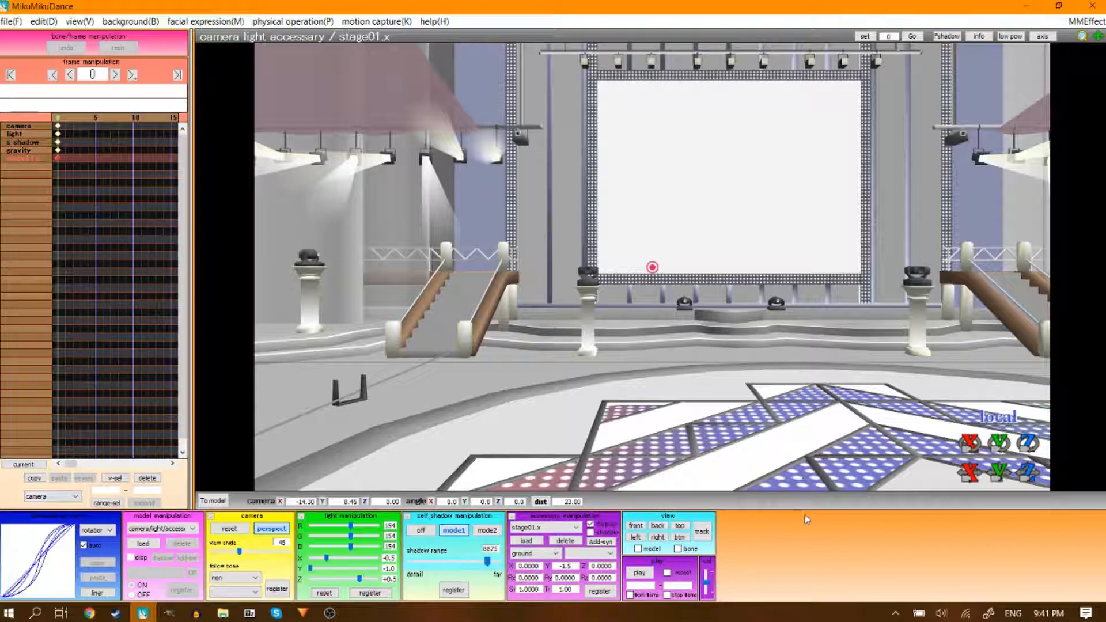
mouse_move(960, 473)
left_mouse_down()
mouse_move(1002, 474)
mouse_move(982, 491)
mouse_move(954, 473)
left_mouse_up()
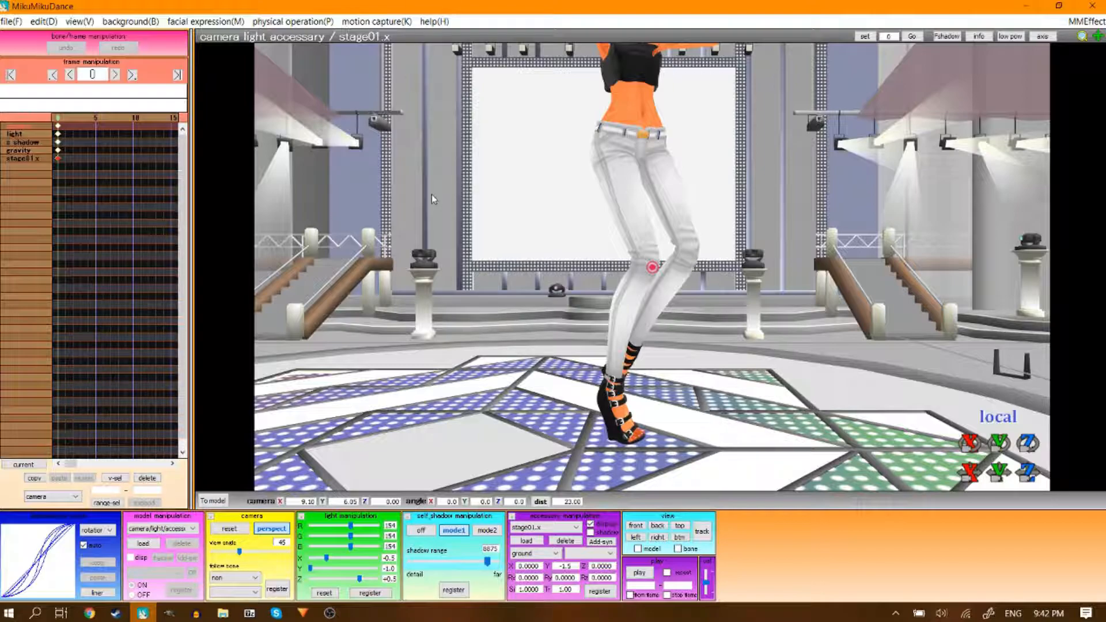
left_click(44, 22)
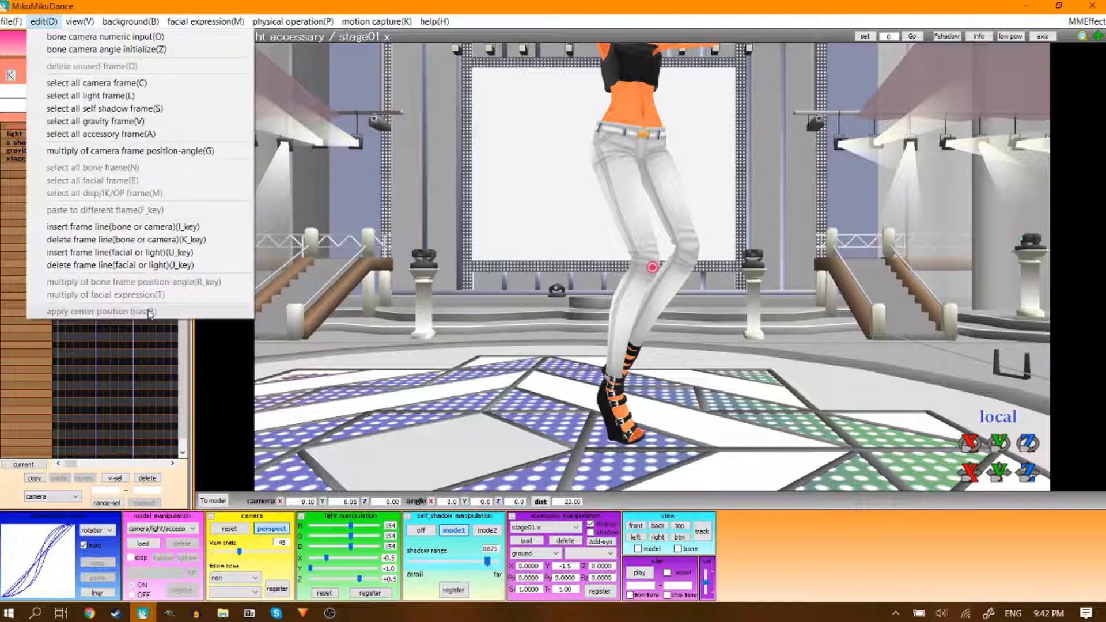
left_click(403, 146)
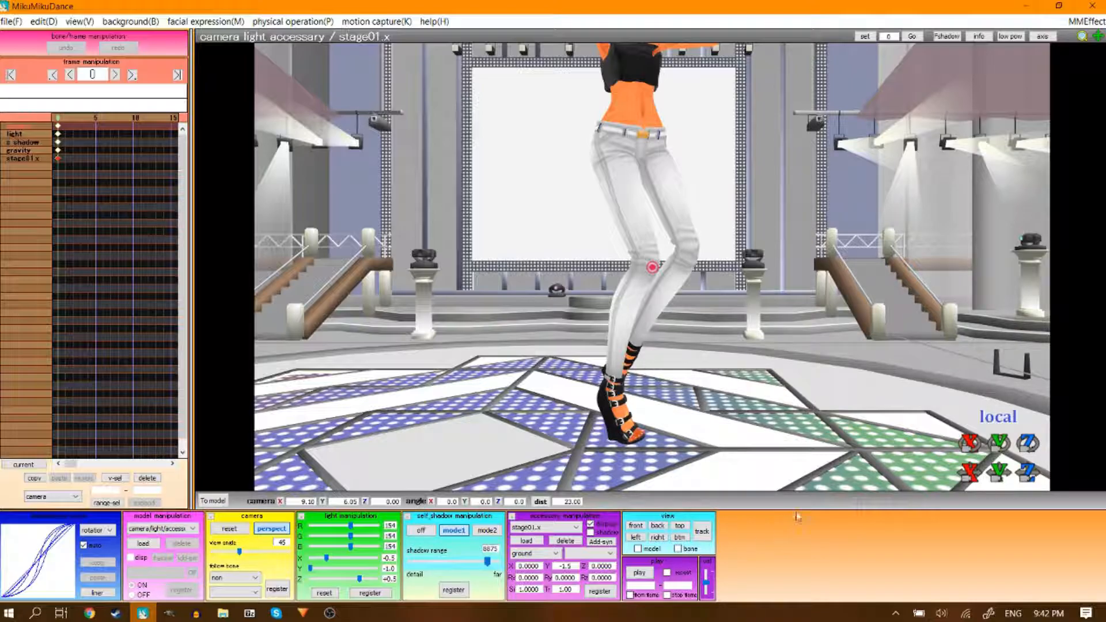
left_click_drag(998, 473, 998, 398)
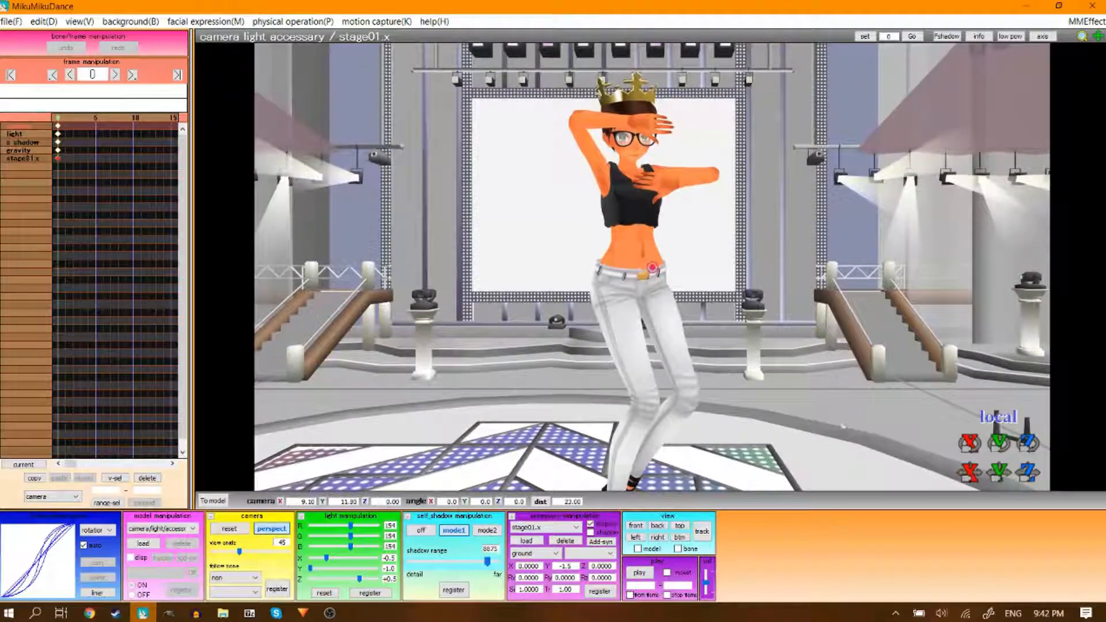